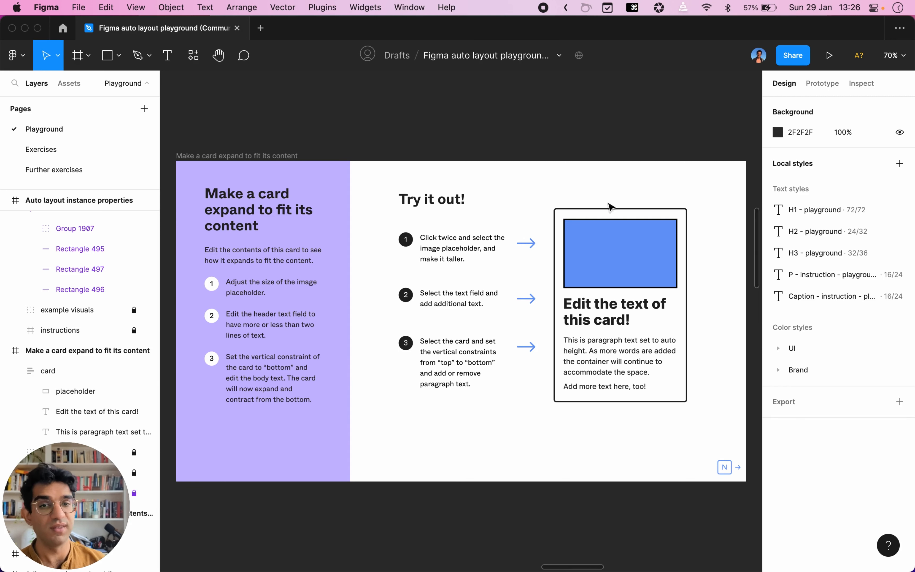
Stretch the blue image placeholder to about 189 high and extend the card heading to "Edit the text of this card to be slightly longer!"
double_click(621, 232)
left_click_drag(630, 288, 607, 303)
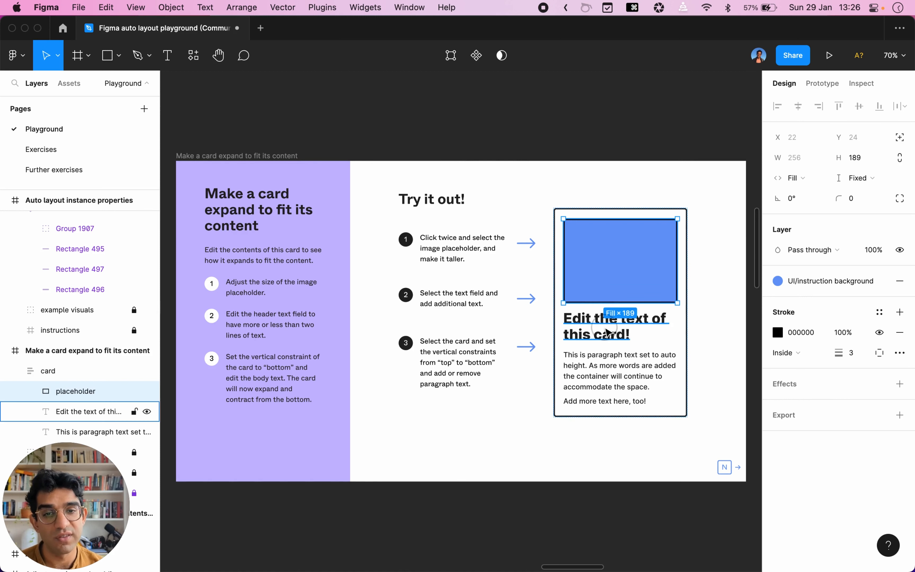
double_click(607, 333)
key("Right")
key("Left")
type("to be slightl")
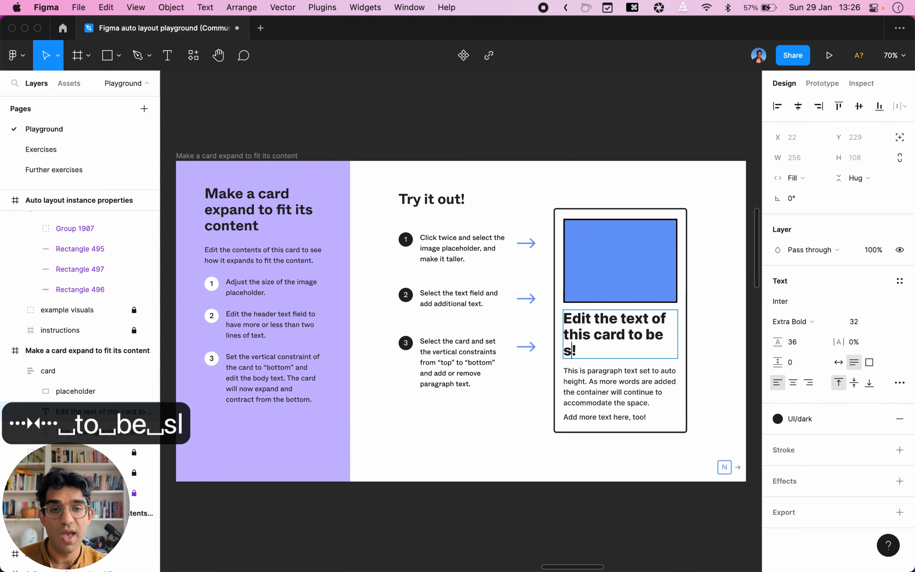
type("y longer")
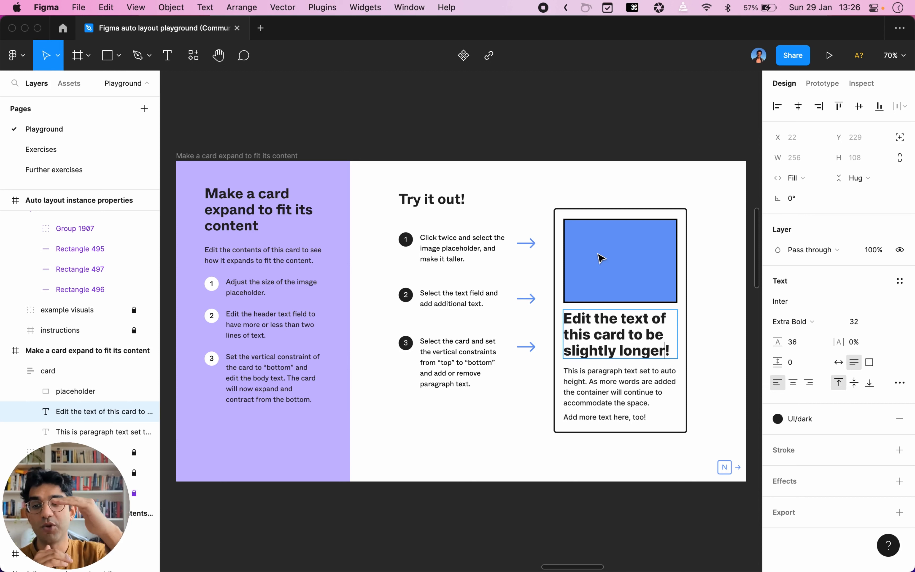
Undo the card's heading text and placeholder height changes and clear the selection
key("super+z")
key("super+z")
key("super+z")
key("super+z")
key("super+z")
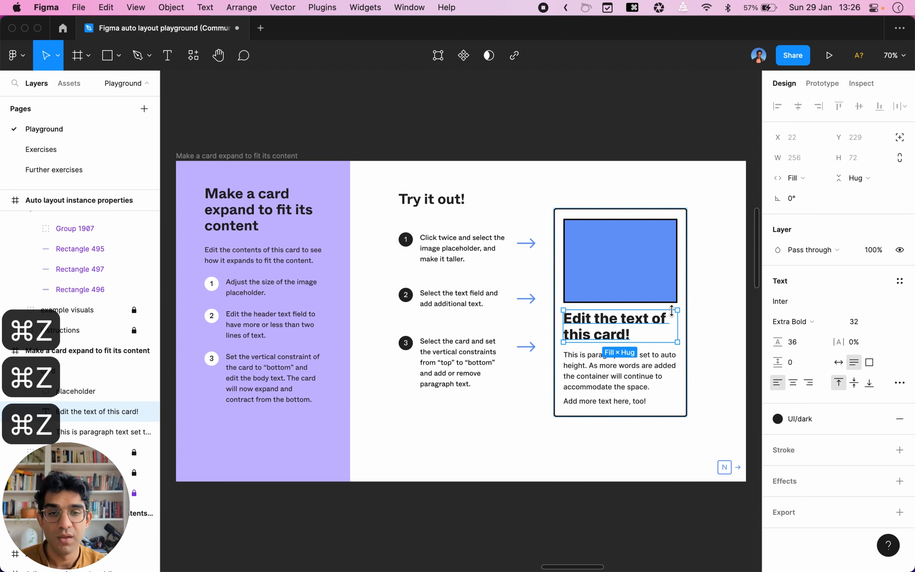
left_click(697, 339)
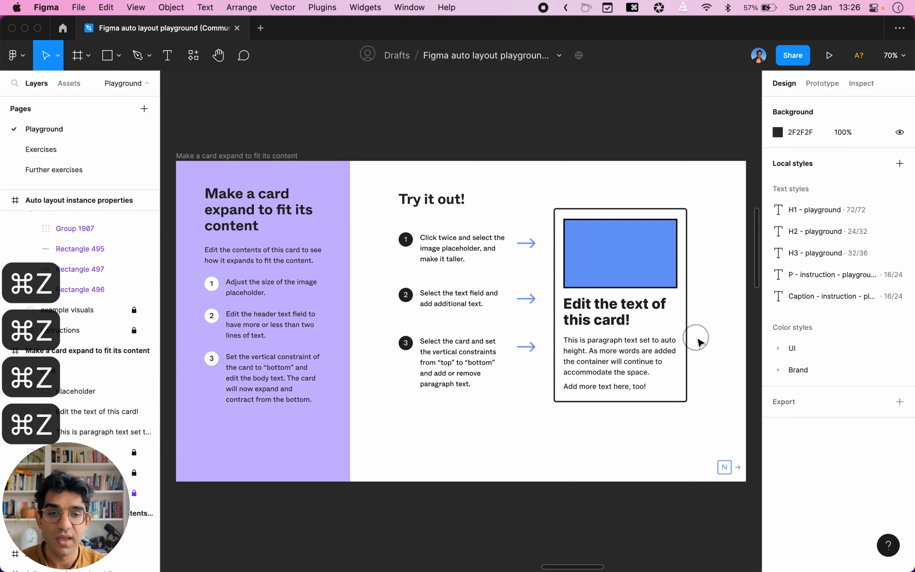
Set the card's vertical constraint to Bottom and reword its heading as "Edit the text of this card to be slightly longer!"
left_click(670, 312)
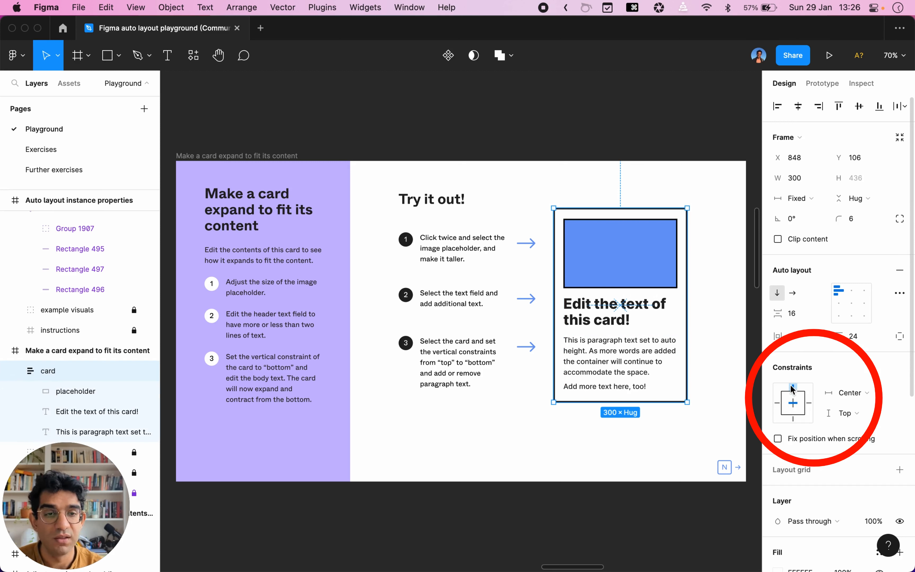
left_click(795, 421)
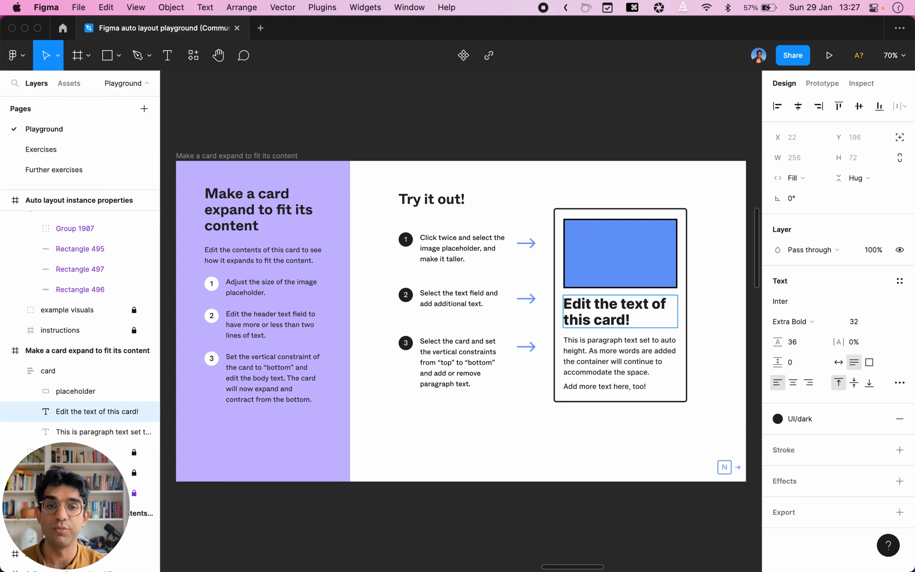
type("to be sli")
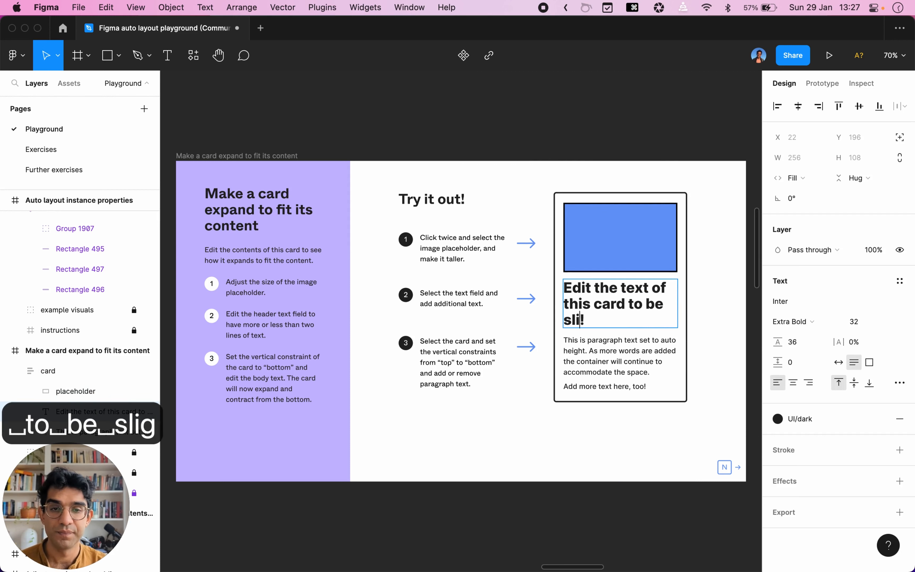
type("ghtly longer")
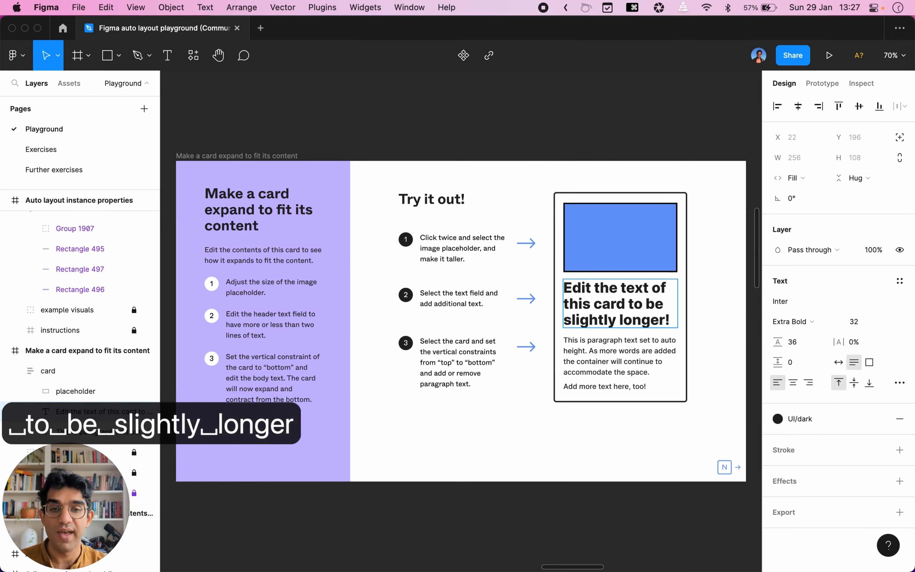
Resize the card's blue image placeholder to a height of about 174
left_click(624, 242)
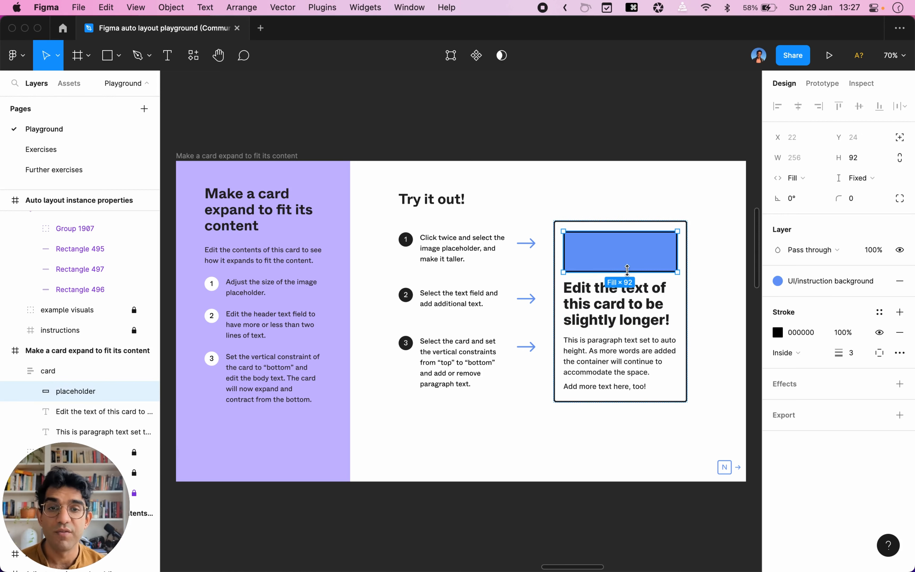
left_click_drag(627, 271, 634, 310)
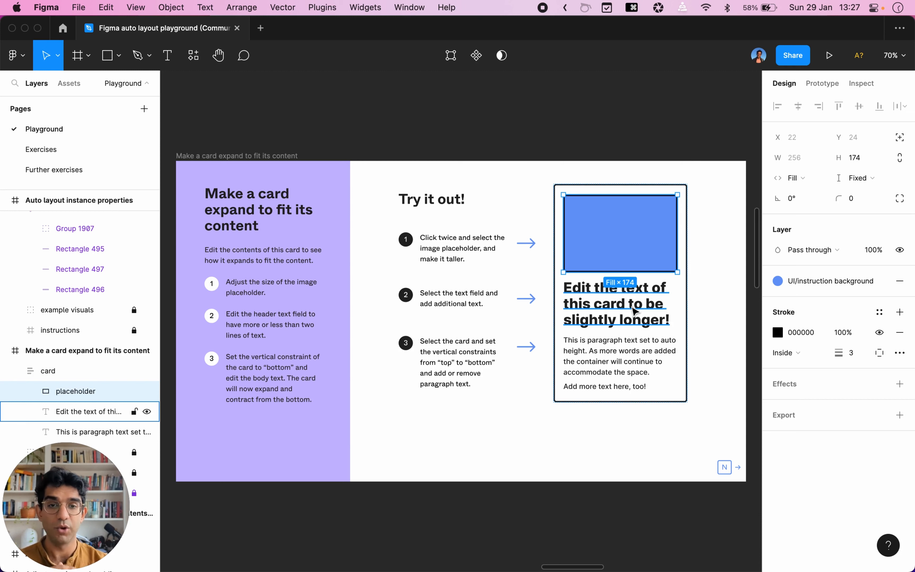
key("Escape")
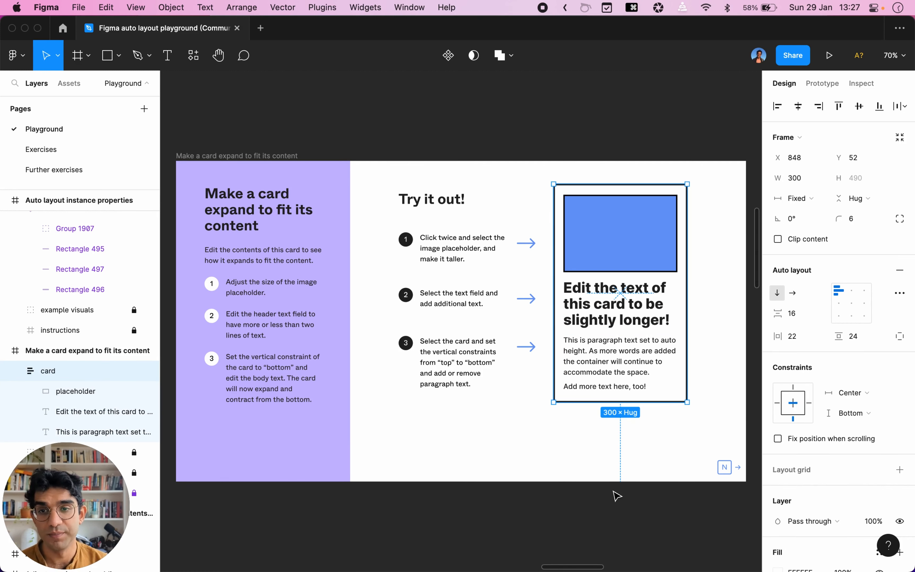
In the next exercise frame, cycle the card paragraph through auto width, auto height and fixed size, ending on truncated text with Fill sizing
key("n")
mouse_move(623, 260)
left_mouse_down()
mouse_move(622, 276)
mouse_move(614, 263)
mouse_move(617, 290)
mouse_move(622, 239)
mouse_move(623, 292)
mouse_move(615, 250)
left_mouse_up()
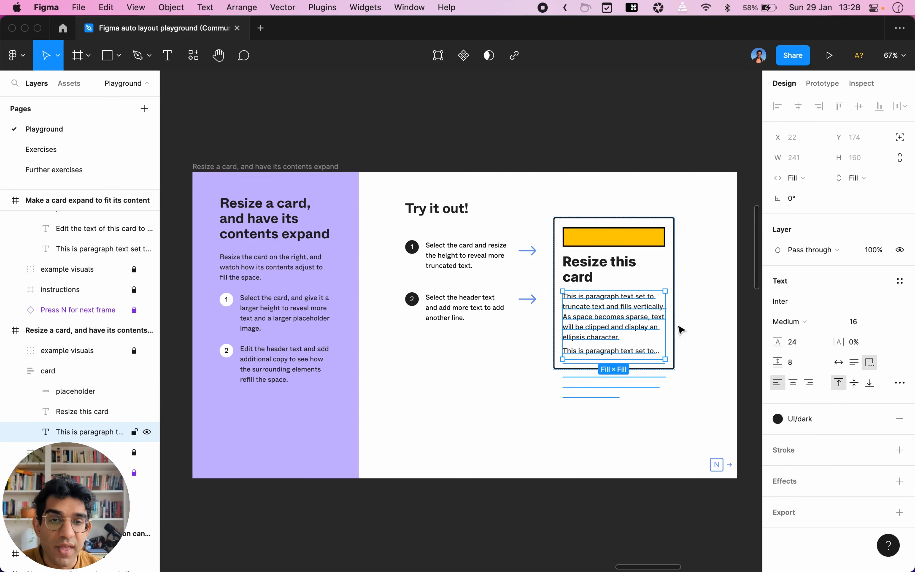
left_click(839, 363)
left_click(855, 363)
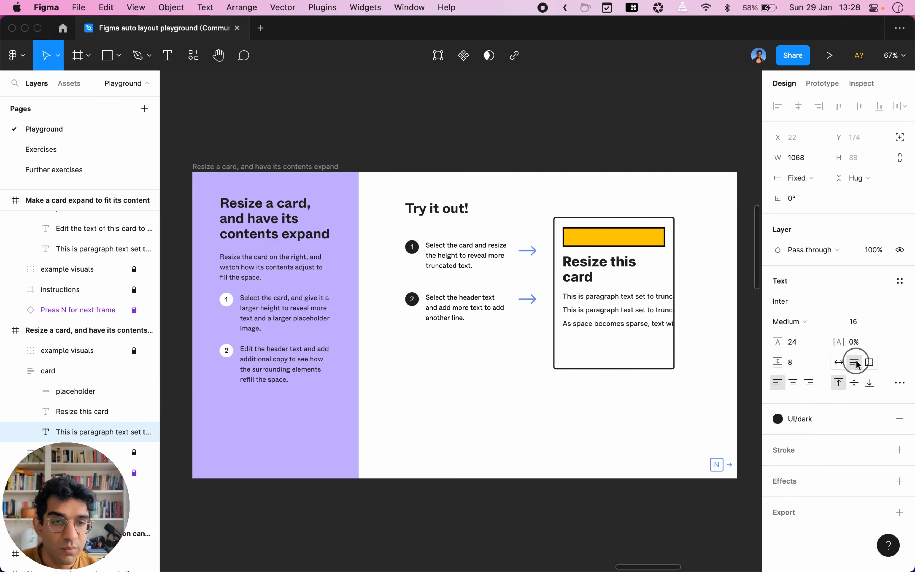
left_click(869, 363)
left_click(901, 385)
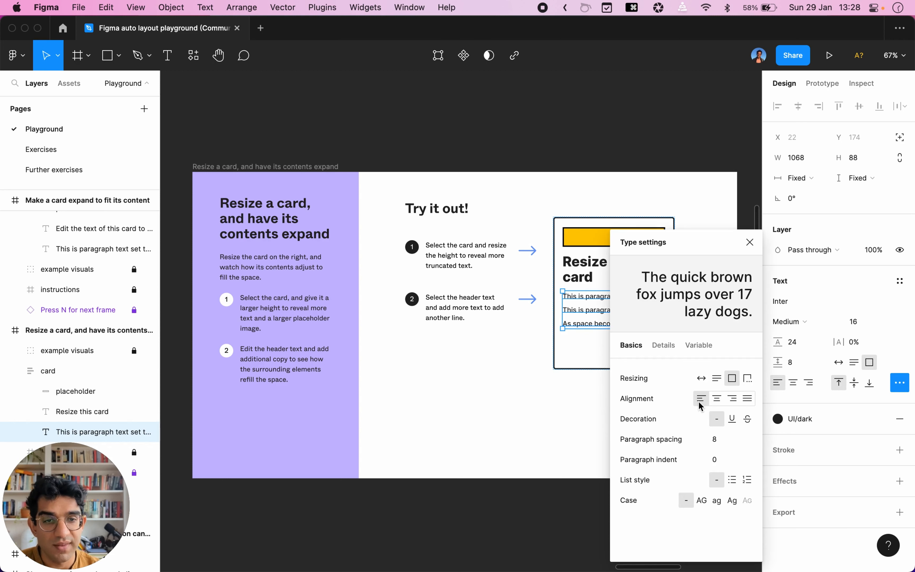
left_click(750, 379)
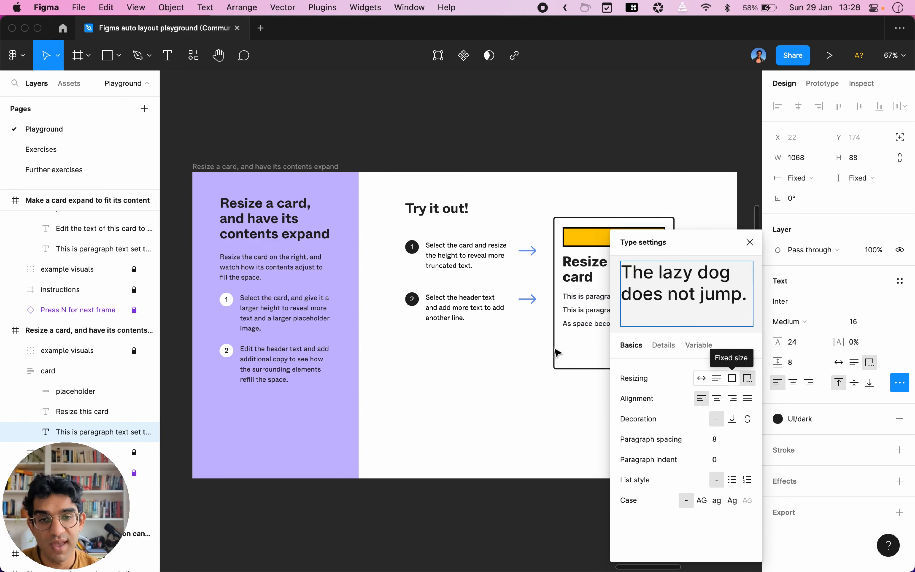
left_click(789, 178)
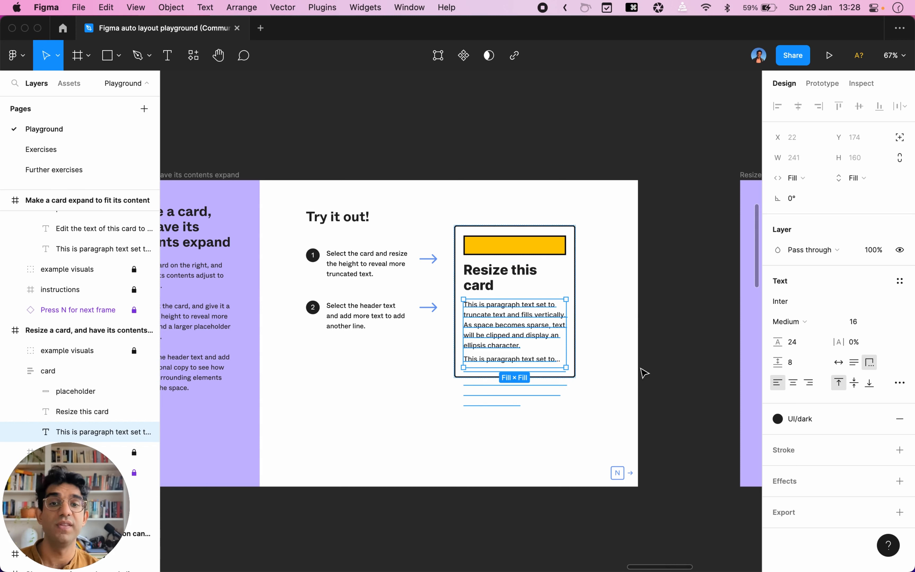
Select the yellow placeholder inside the "Resize this card" card and adjust its height
left_click(639, 356)
double_click(534, 244)
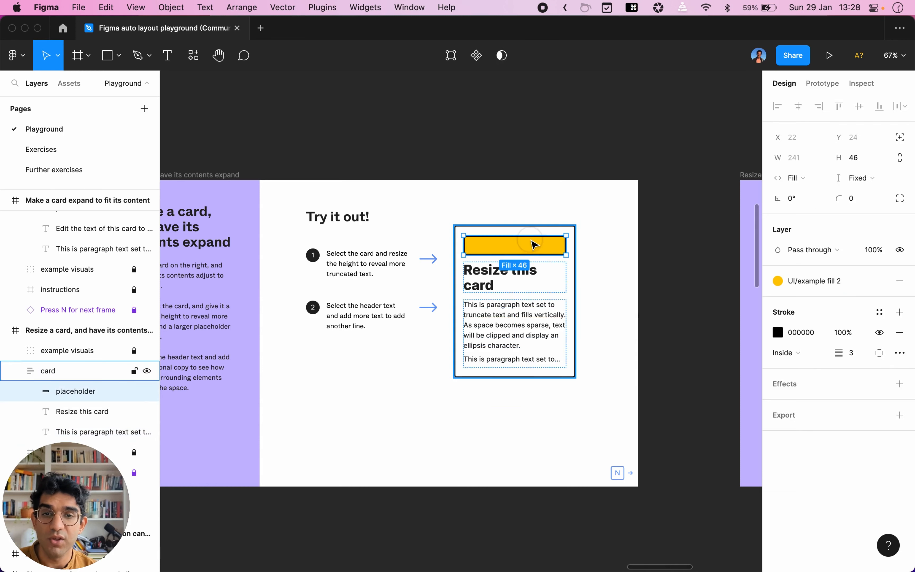
mouse_move(544, 258)
left_mouse_down()
mouse_move(540, 312)
mouse_move(528, 256)
left_mouse_up()
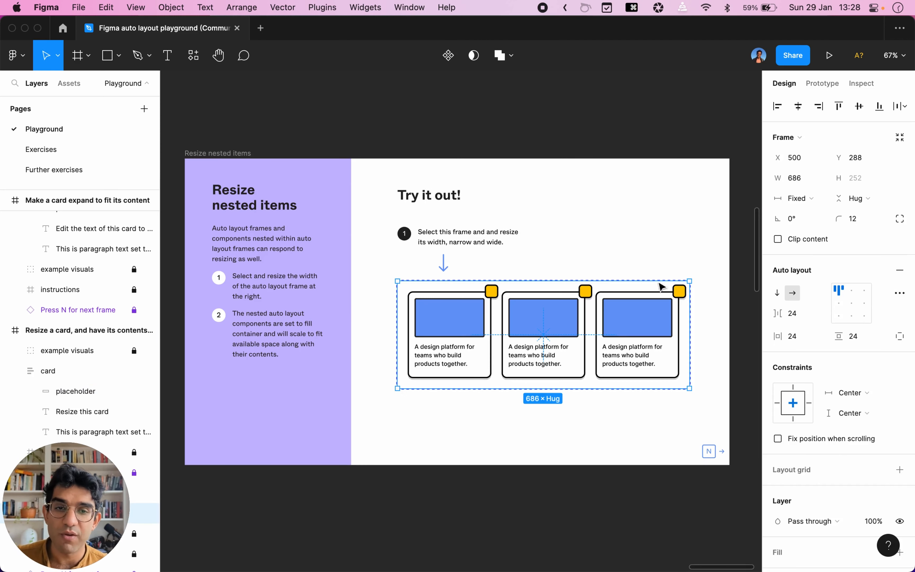
Inspect the width sizing of each nested card in the Resize nested items card stack
left_click(643, 310)
left_click(544, 310)
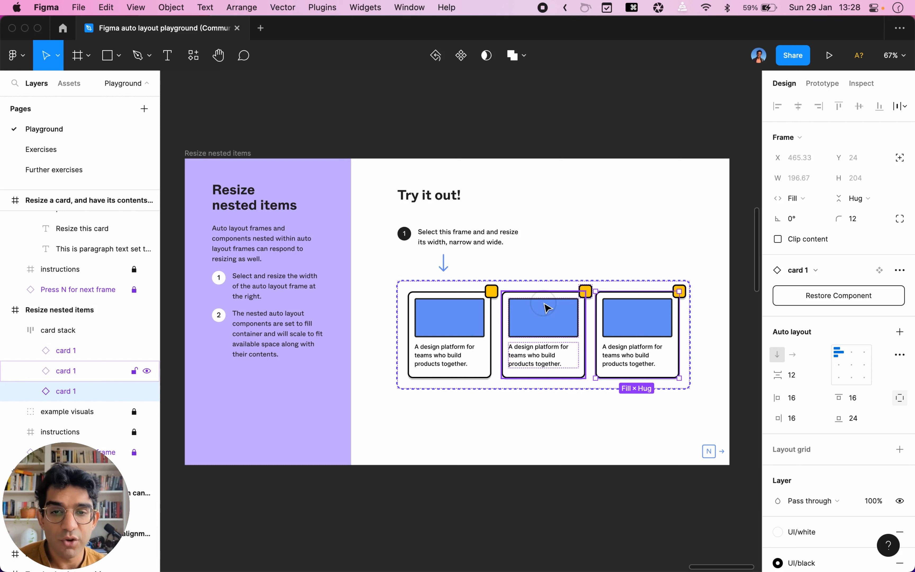
left_click(452, 320)
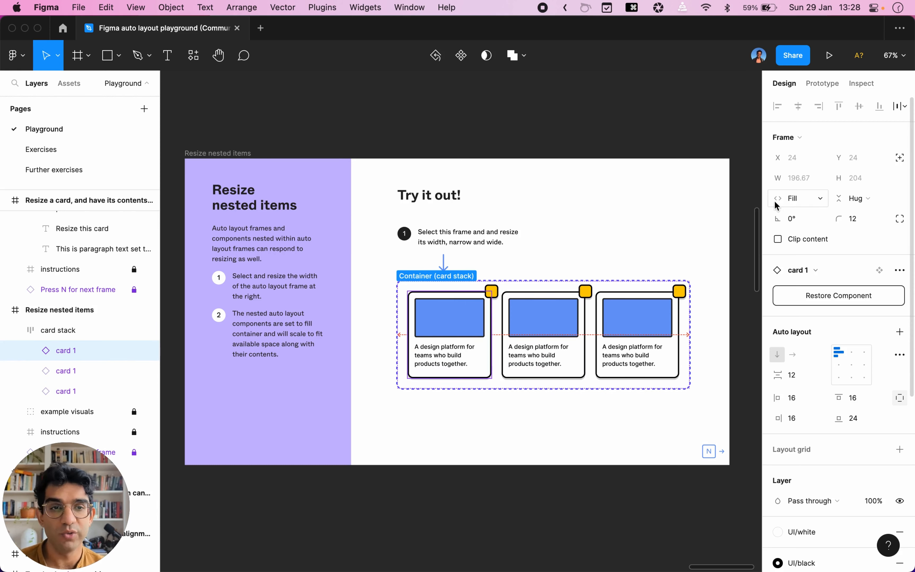
Narrow the card stack frame to about 526 wide, then widen it to about 688
left_click(689, 309)
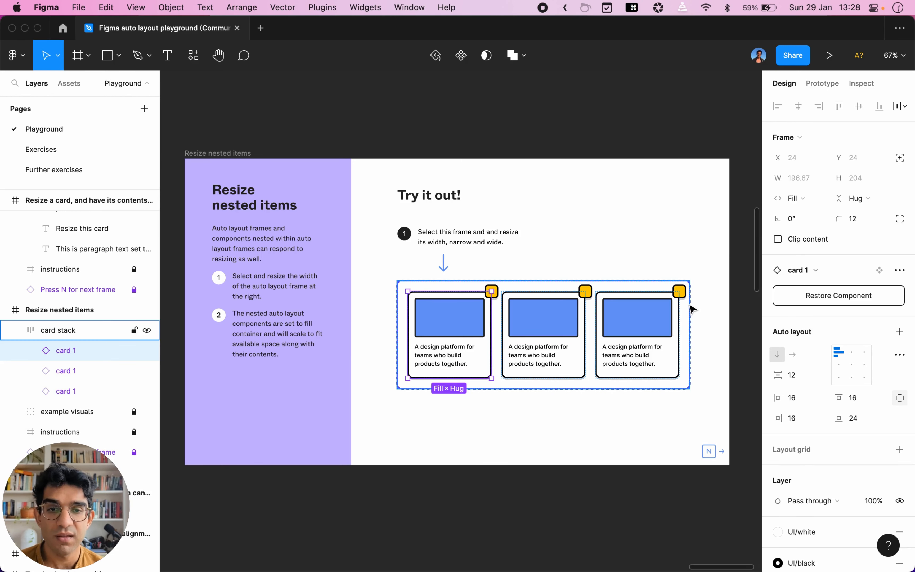
left_click(696, 310)
left_click(687, 310)
left_click_drag(694, 308, 623, 356)
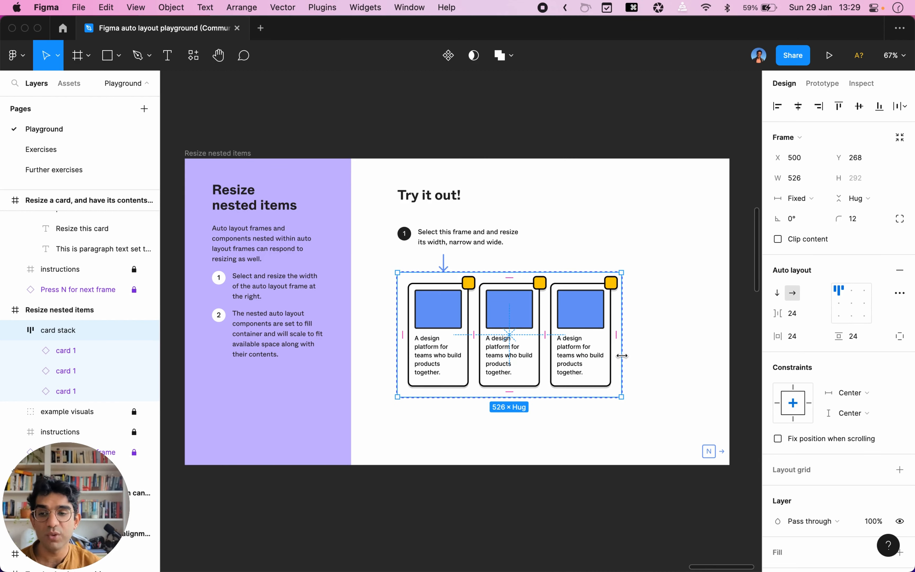
left_click_drag(622, 356, 690, 363)
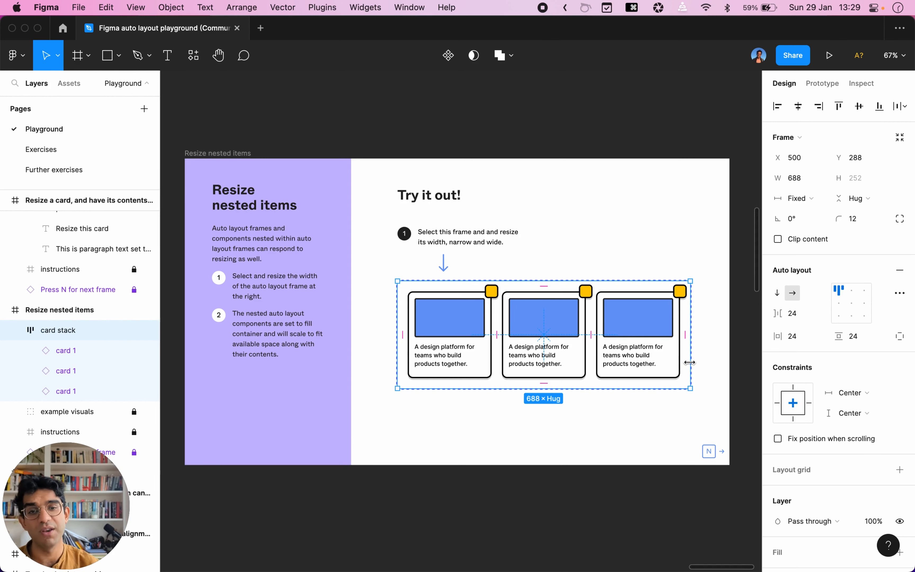
Narrow the card stack frame to about 585 wide, then further to about 446
left_click_drag(691, 363, 646, 363)
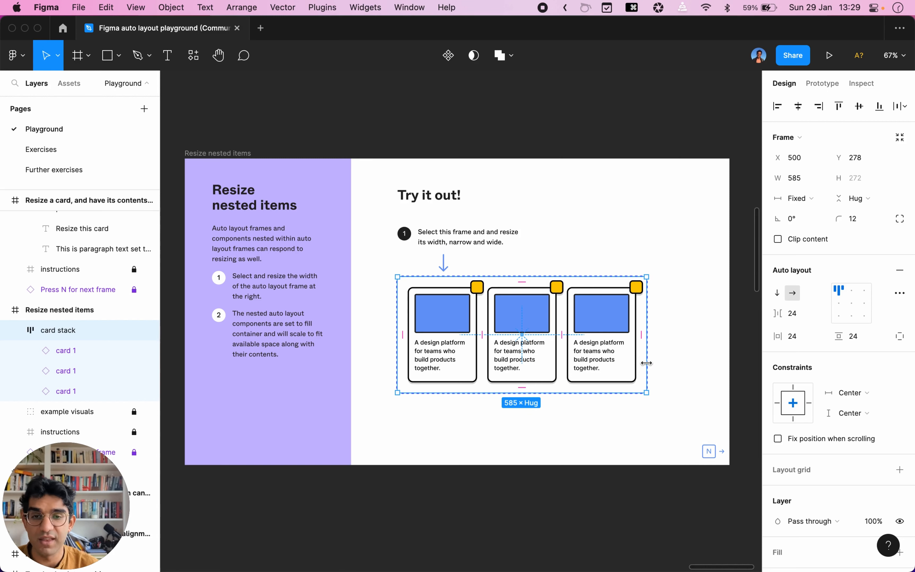
left_click_drag(647, 363, 587, 368)
key("super+z")
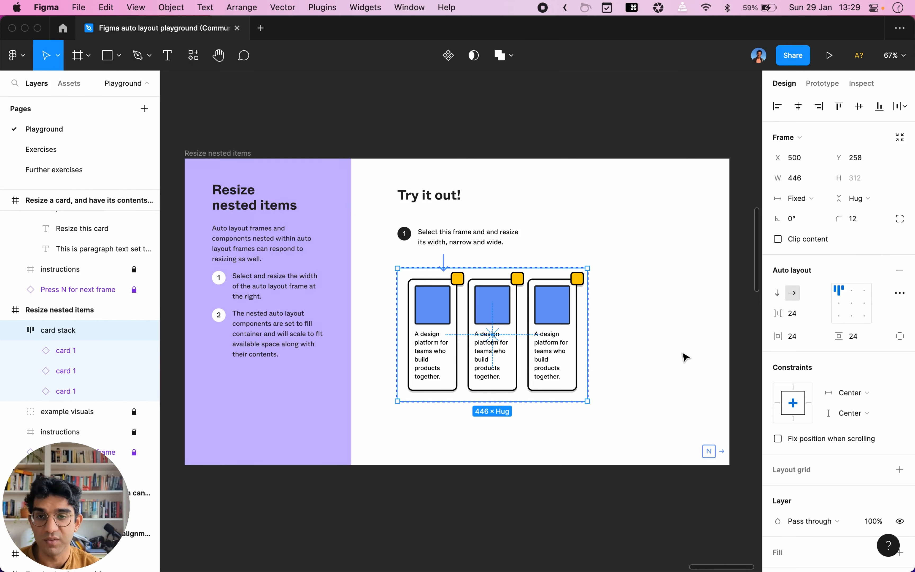
Set the navigation frame in the Adjust direction exercise to horizontal flow and advance to the spacing and padding exercise
key("n")
left_click(447, 324)
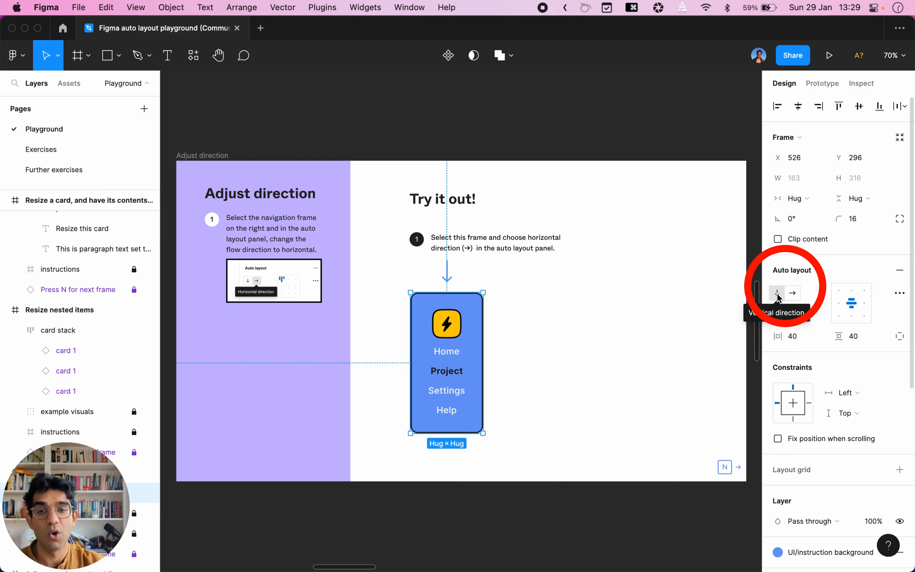
left_click(794, 297)
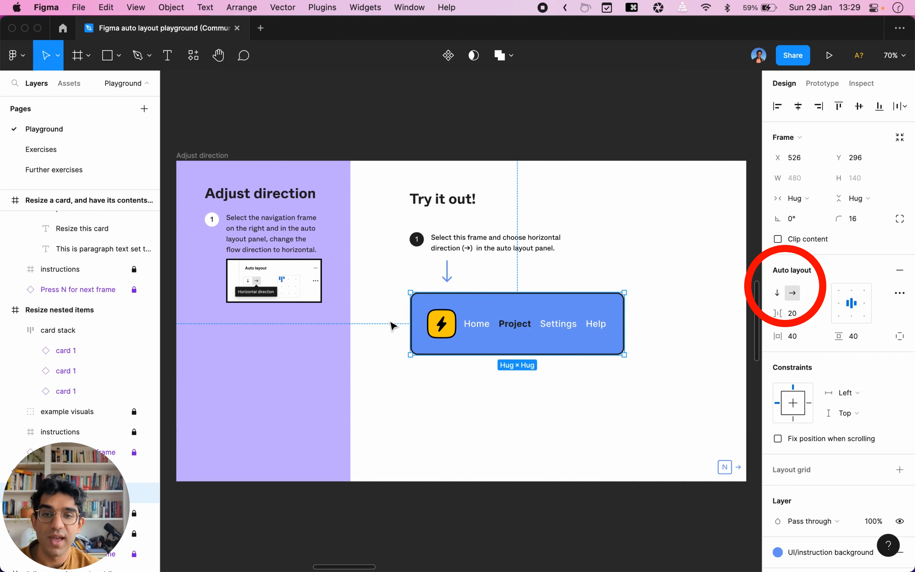
left_click(380, 397)
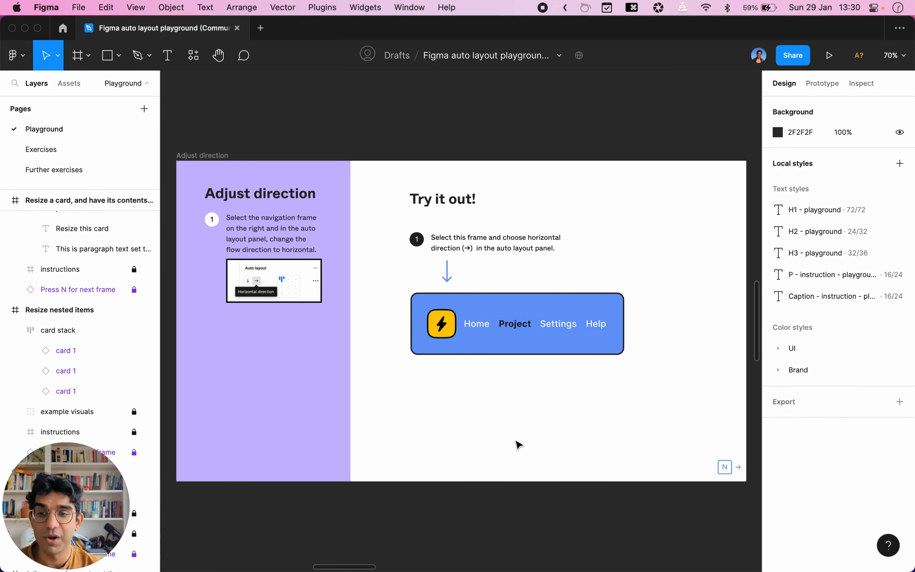
key("n")
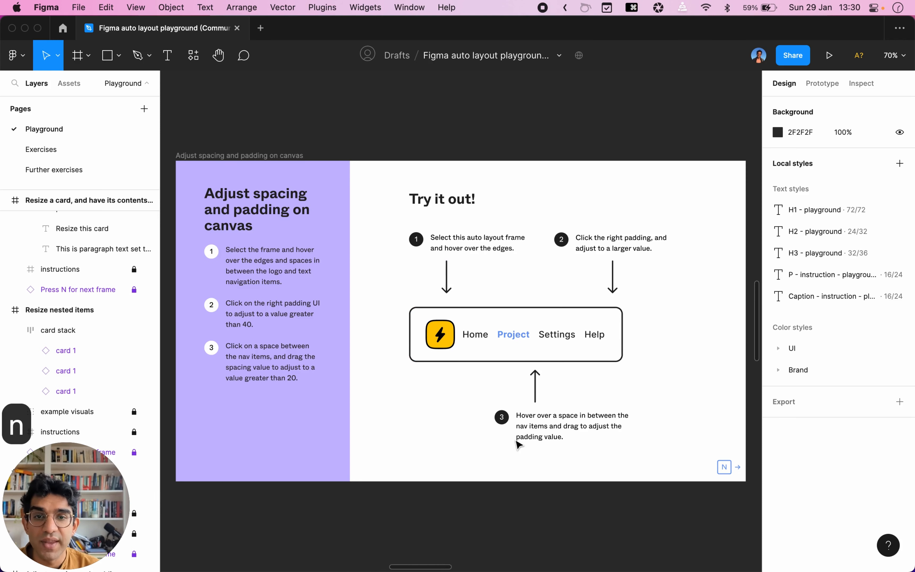
Try an item spacing of 36 and changed edge padding on the nav bar, undoing each adjustment
left_click(495, 339)
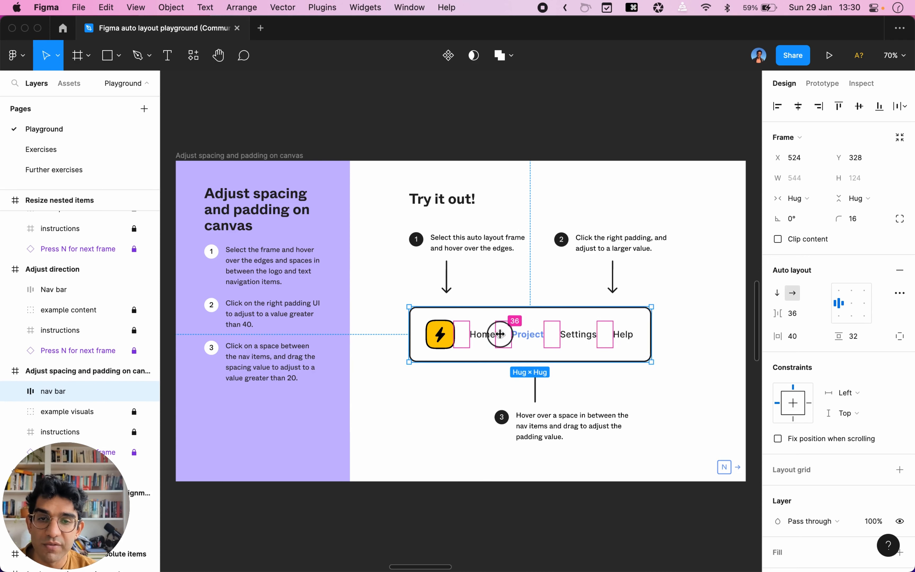
key("super+z")
mouse_move(517, 320)
left_mouse_down()
mouse_move(515, 301)
mouse_move(517, 322)
left_mouse_up()
key("super+z")
left_click_drag(619, 330, 641, 329)
key("super+z")
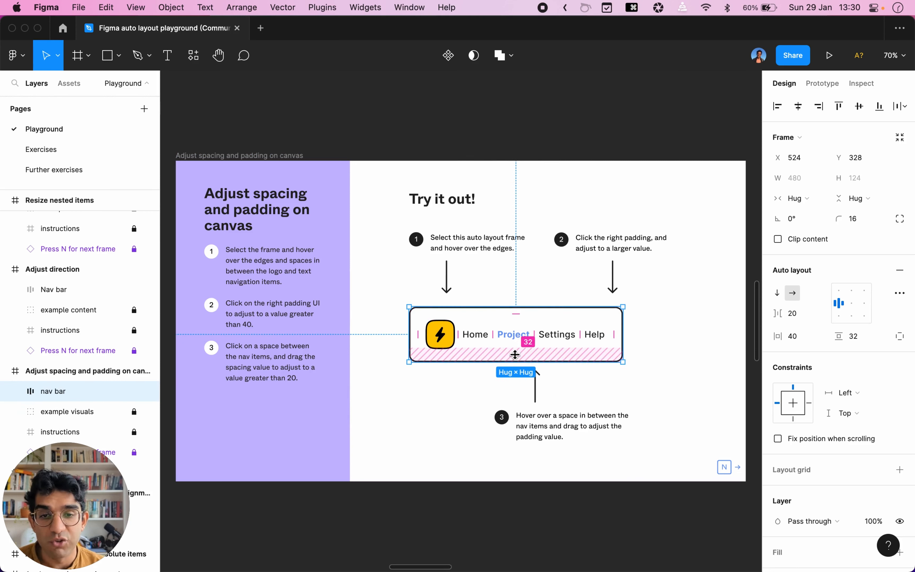
Try a vertical padding of 22 and a horizontal padding of 0 on the nav bar, undoing each change
mouse_move(519, 317)
left_mouse_down()
mouse_move(519, 308)
mouse_move(521, 336)
mouse_move(516, 317)
left_mouse_up()
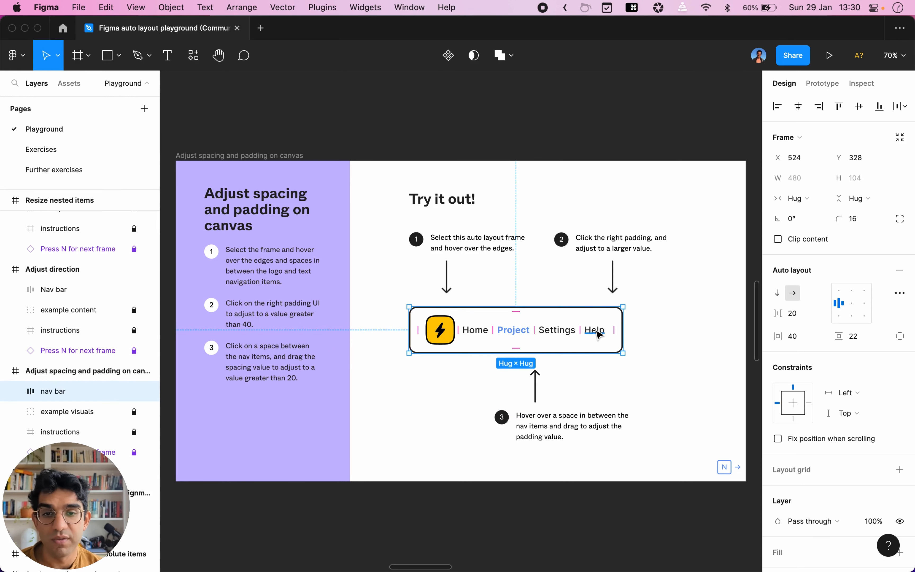
key("super+z")
left_click_drag(613, 335, 575, 350)
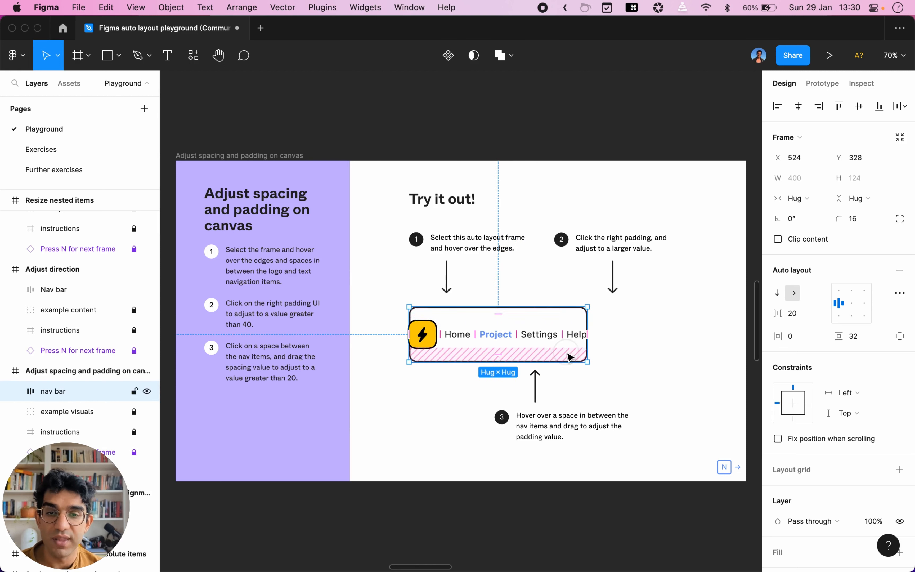
key("super+z")
scroll(499, 321, "up", 3)
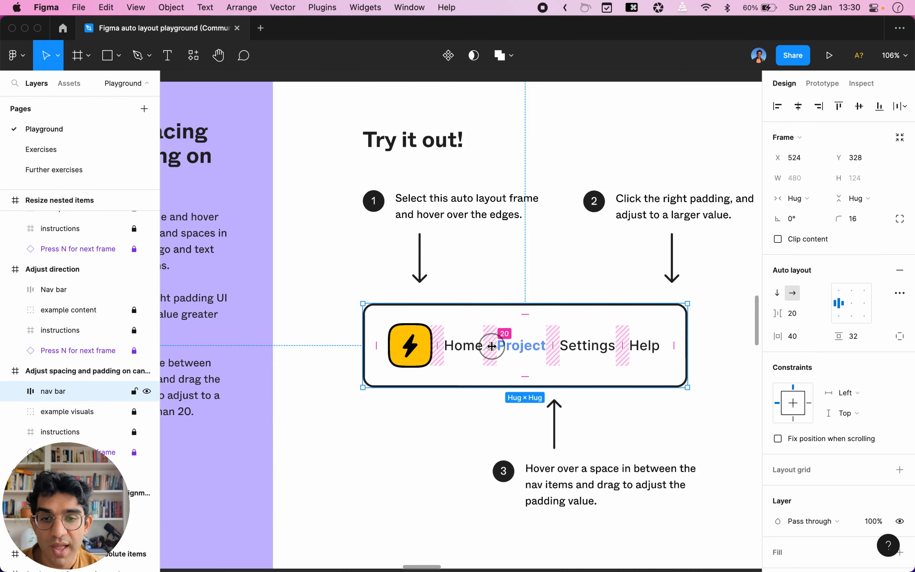
Set the spacing between the nav bar's items to 24
left_click(490, 346)
type("24")
key("Return")
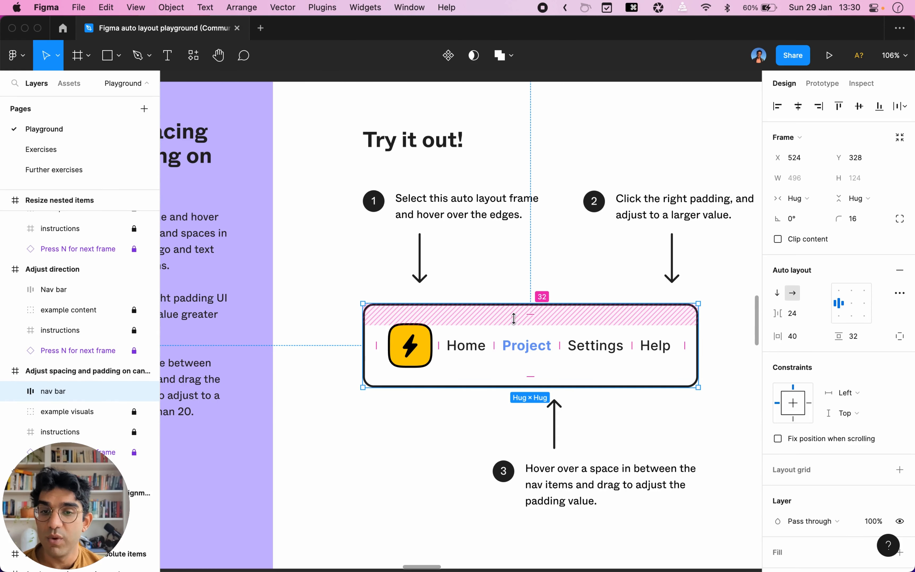
Try a top padding of 40 on the nav bar, then matching top and bottom padding of 40 and 76
left_click(525, 317)
type("40")
key("Return")
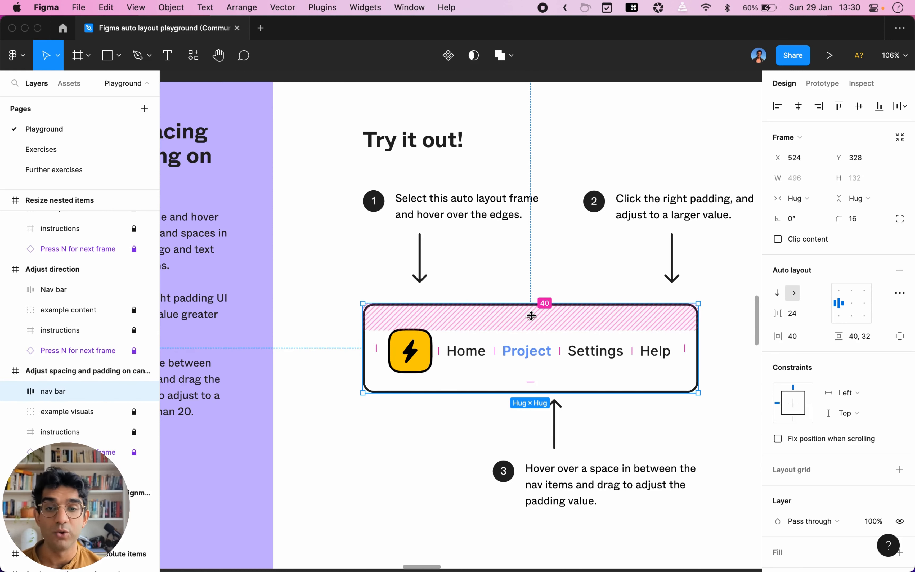
left_click(532, 316)
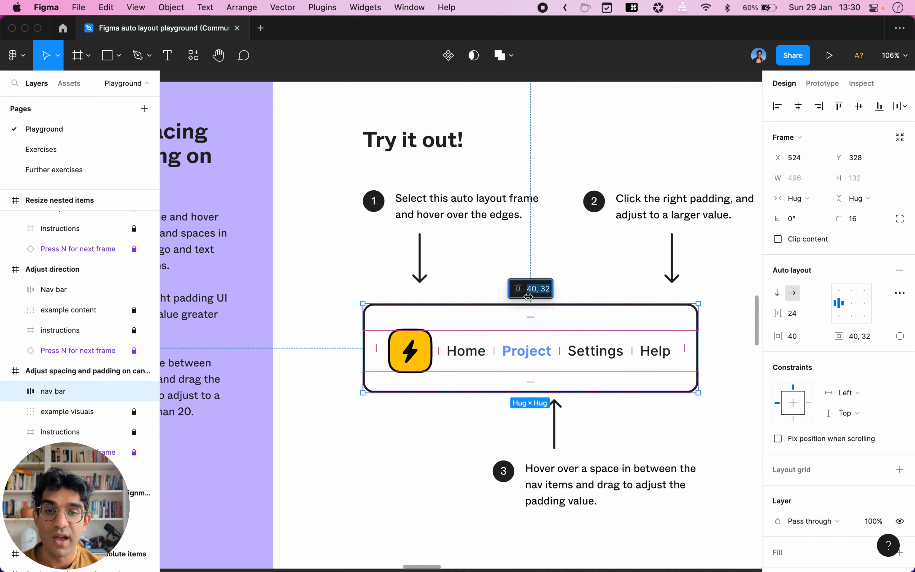
type("40")
key("Return")
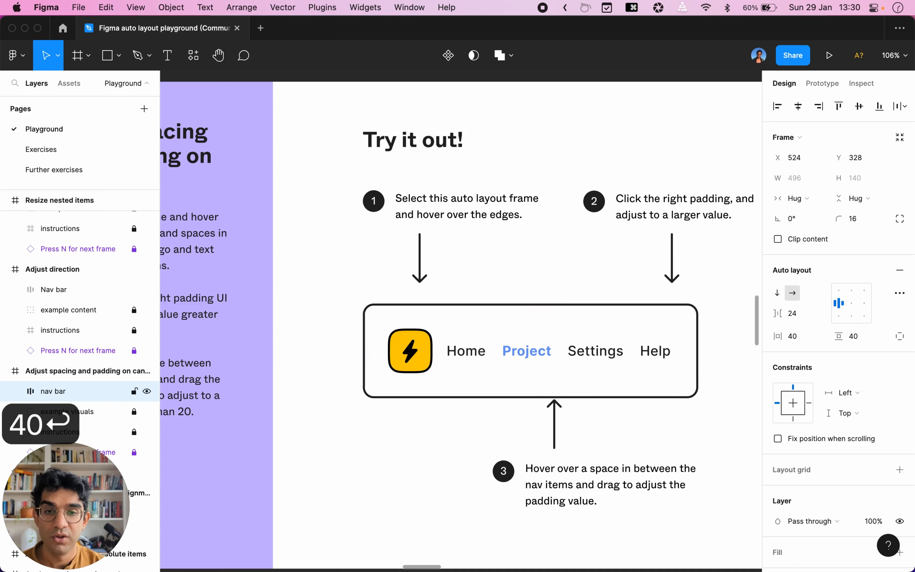
left_click_drag(533, 322, 536, 347)
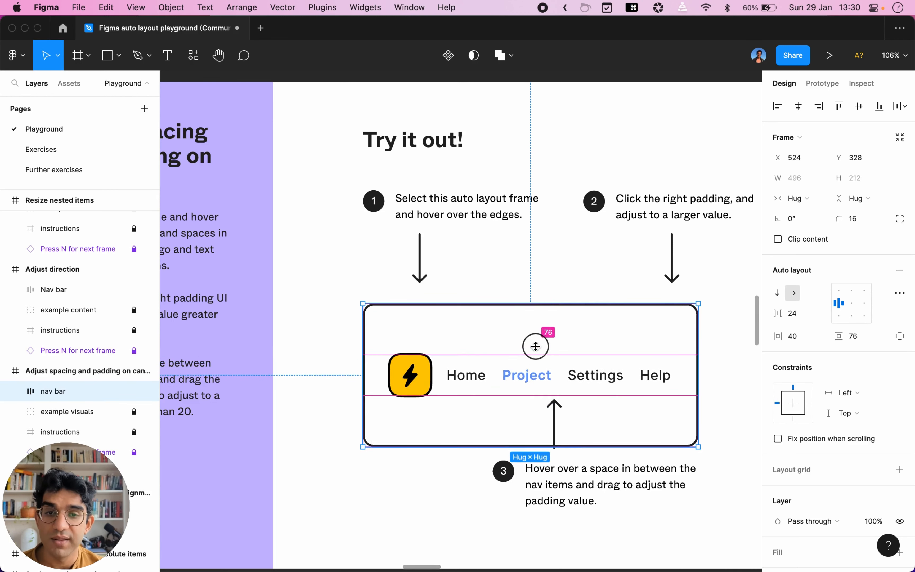
Set the nav bar's vertical padding to 24 and advance to the negative spacing exercise
left_click(529, 329)
type("24")
key("Return")
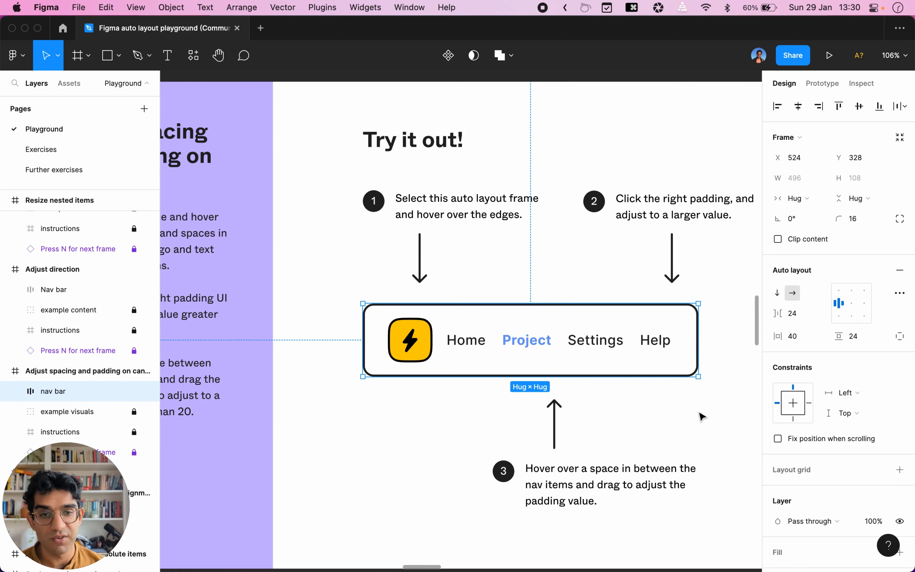
key("n")
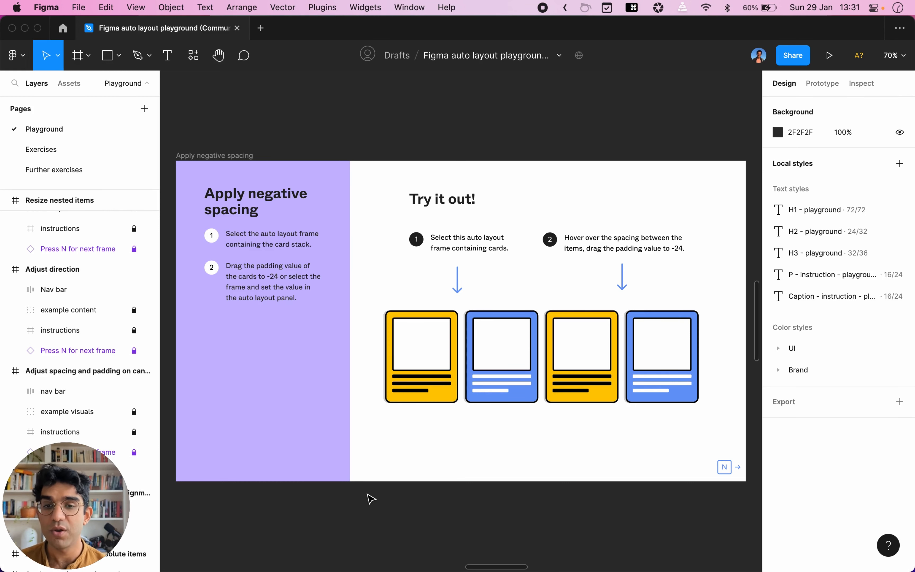
Set the card set's item spacing to -24, then tighten the overlap on the canvas to about -51
left_click(462, 363)
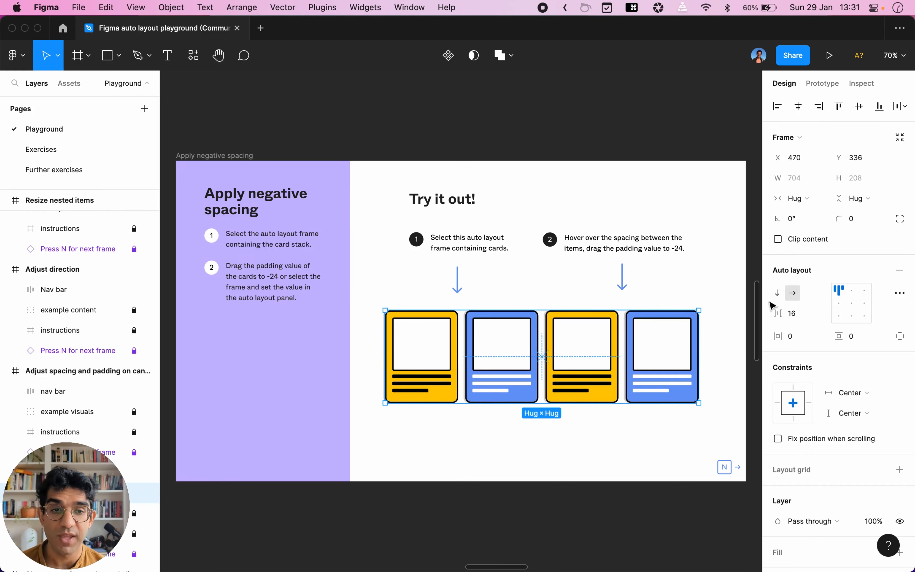
left_click(800, 315)
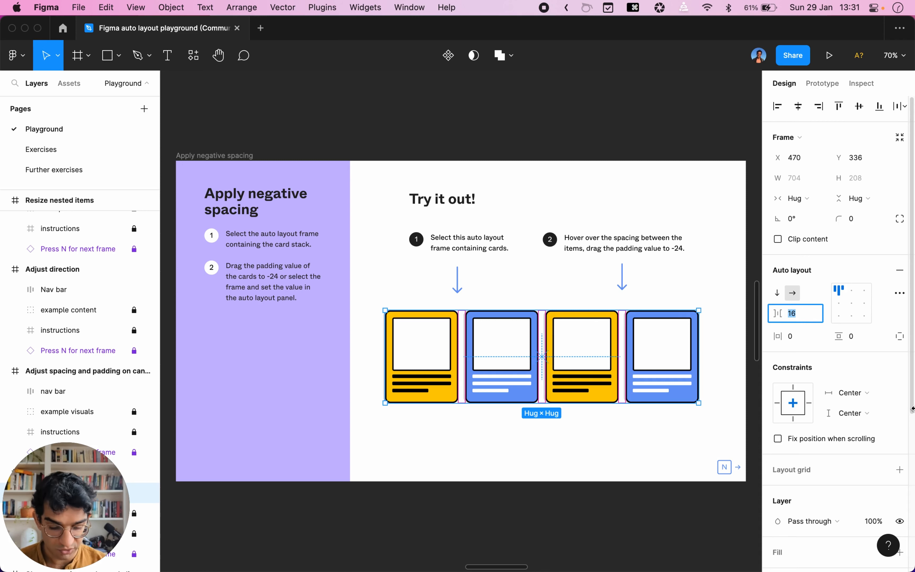
type("-24")
key("Return")
left_click_drag(541, 355, 523, 360)
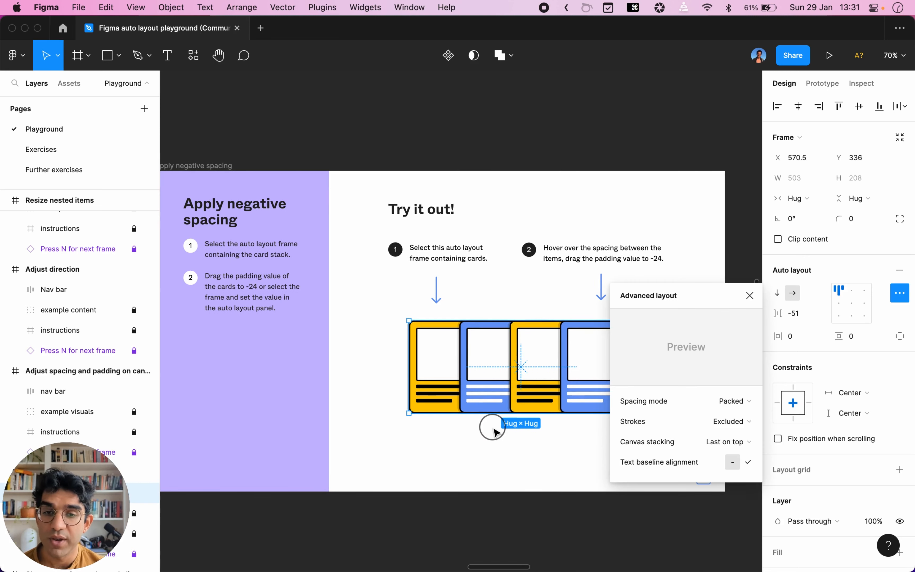
left_click(491, 425)
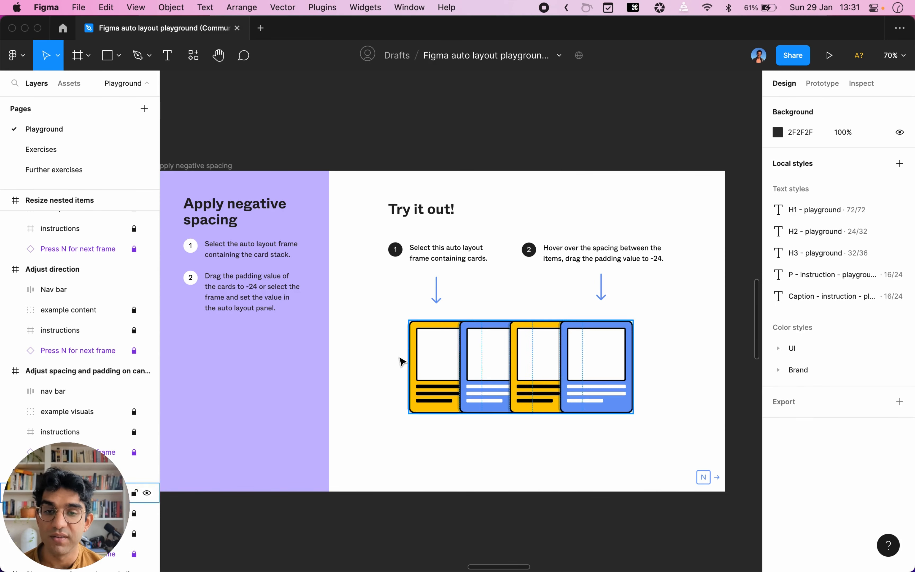
Expand the card set's layers and compare the layer order of its cards with their overlap on the canvas
left_click(611, 377)
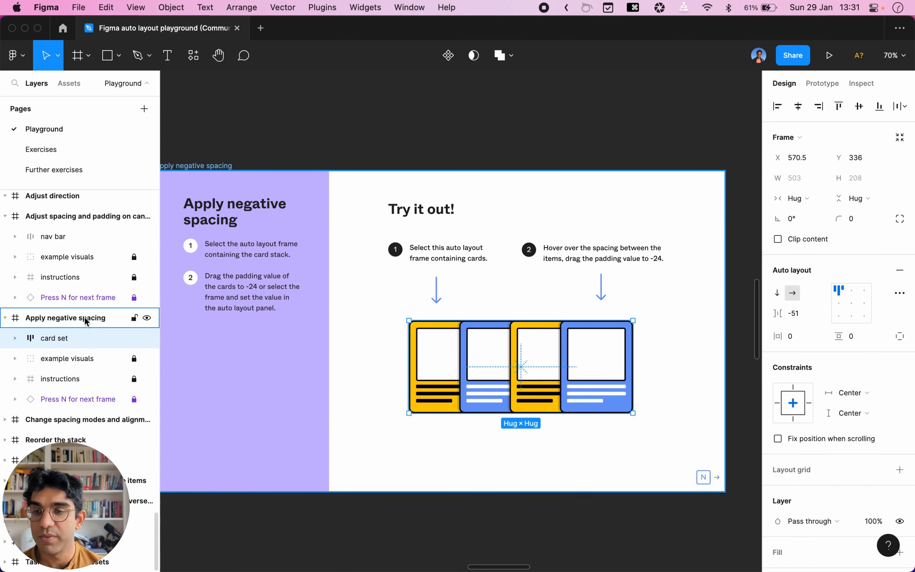
left_click(15, 339)
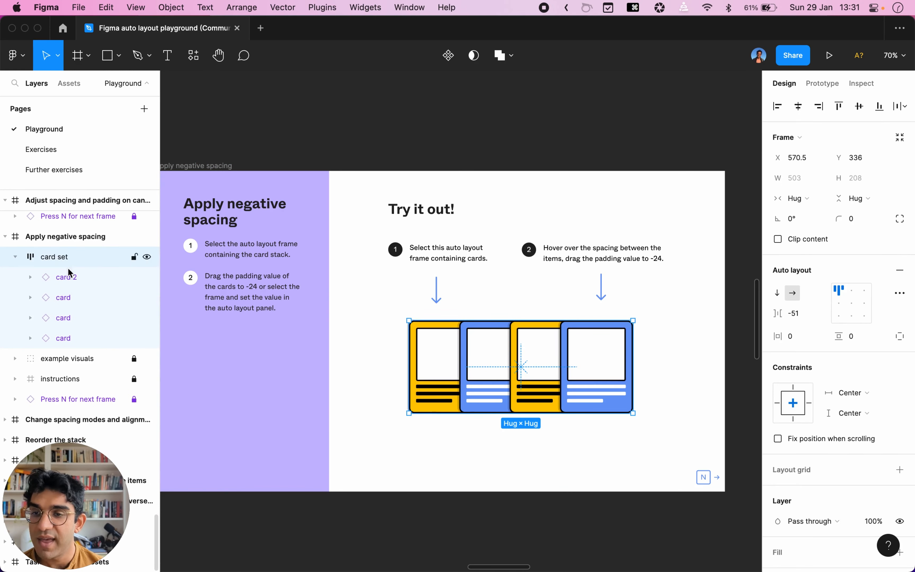
left_click(65, 277)
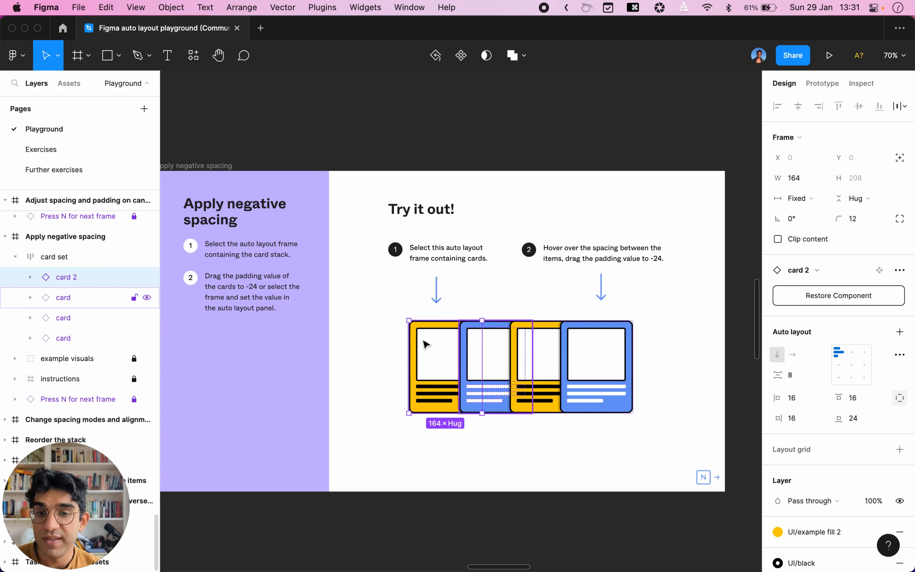
key("Escape")
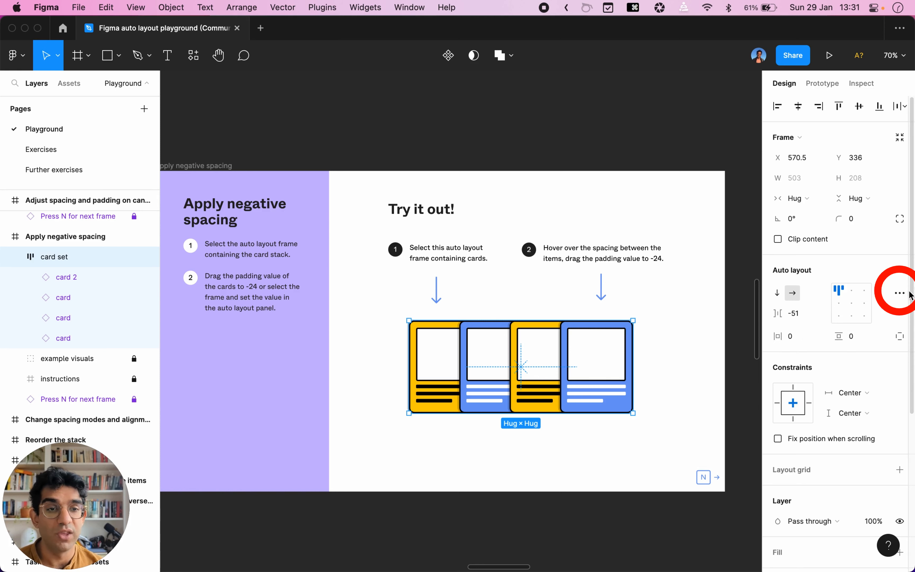
Open the advanced auto layout settings of the card set
left_click(900, 295)
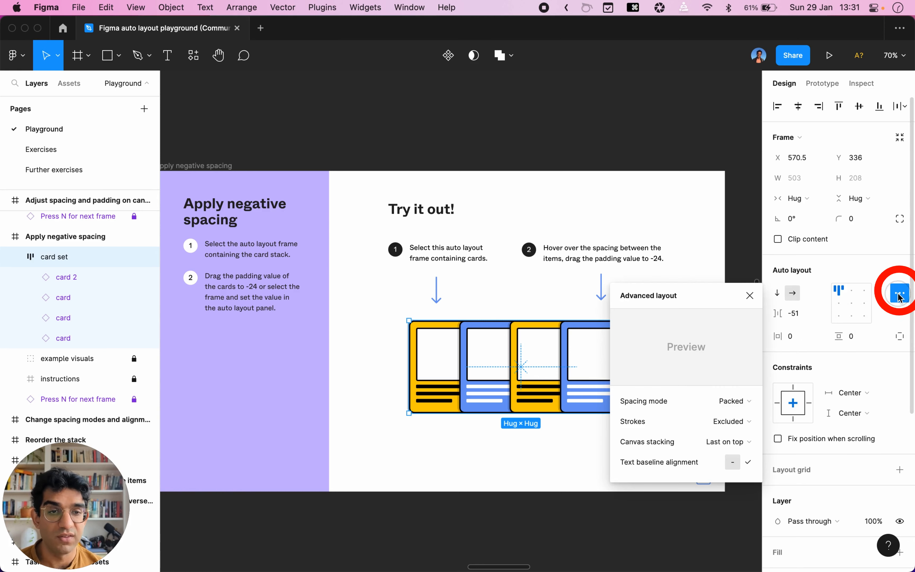